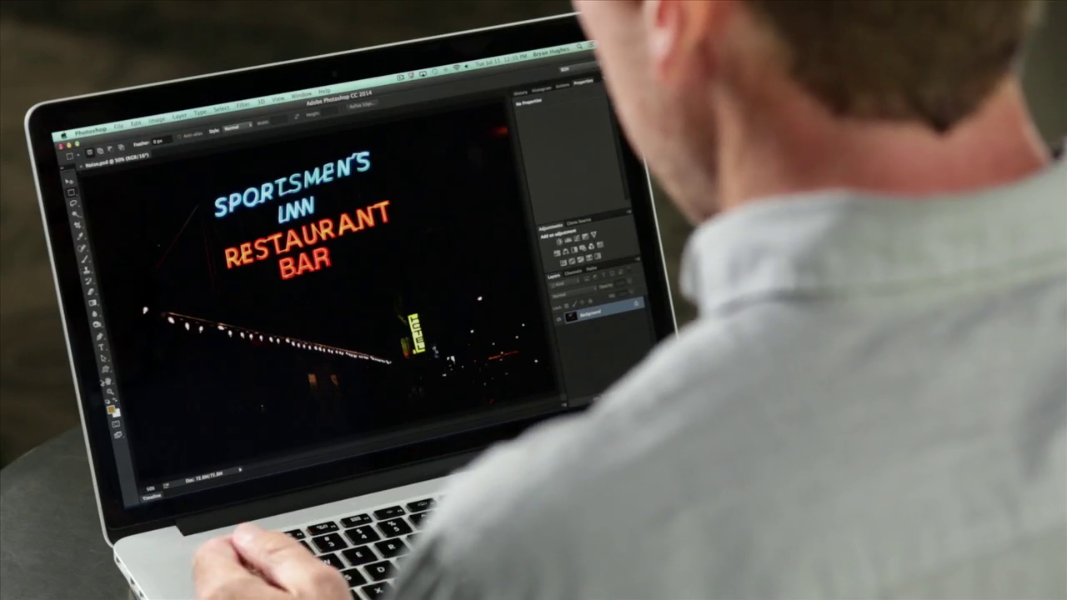
Zoom in to 100% on the RESTAURANT BAR neon lettering with the Zoom tool.
key("z")
left_click(324, 283)
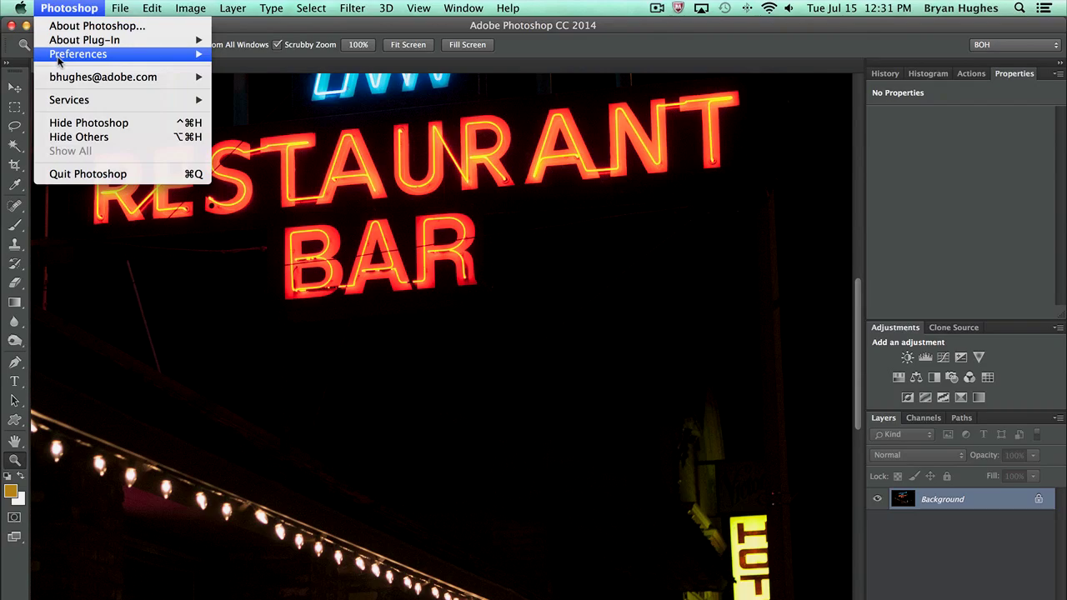
mouse_move(167, 68)
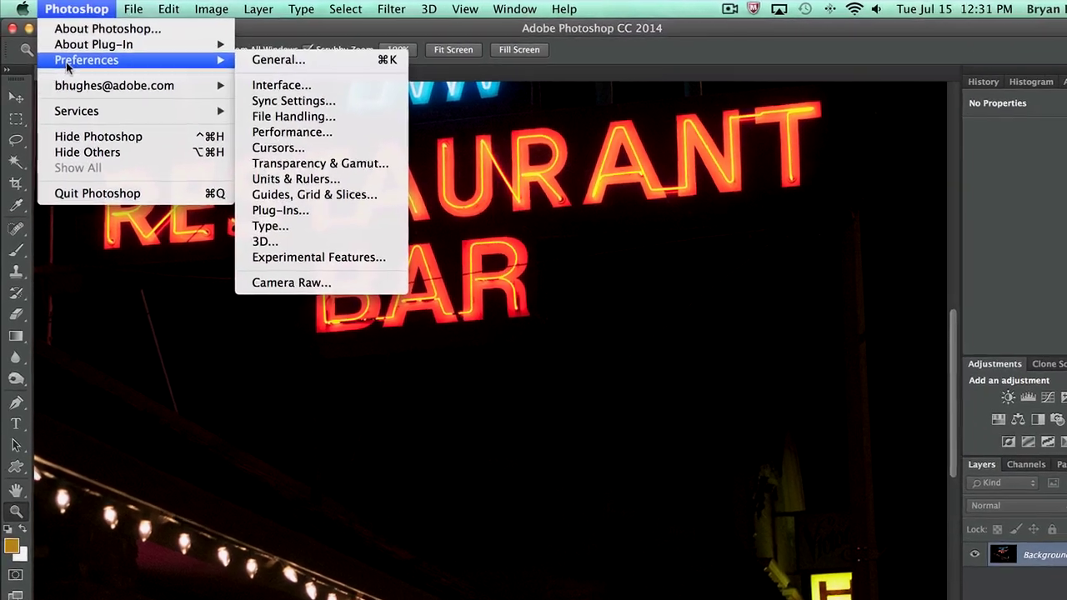
left_click(333, 132)
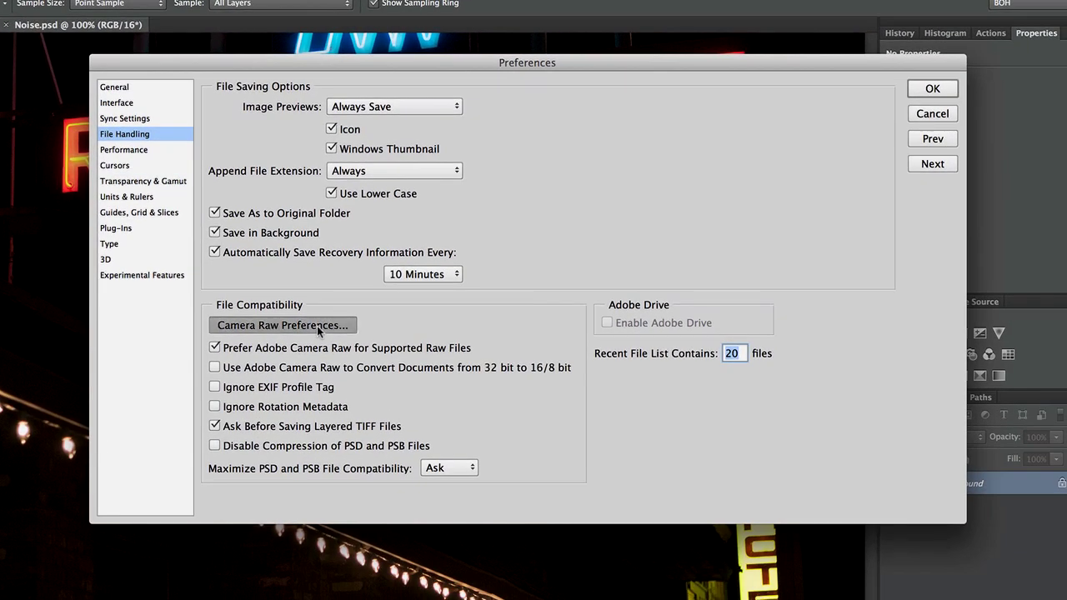
left_click(318, 326)
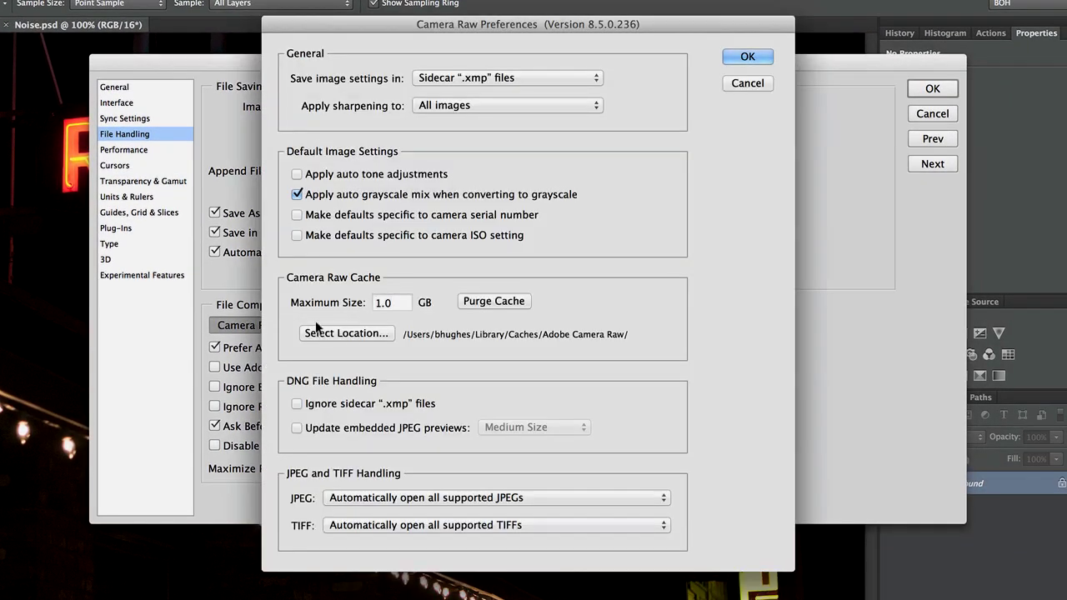
left_click(397, 498)
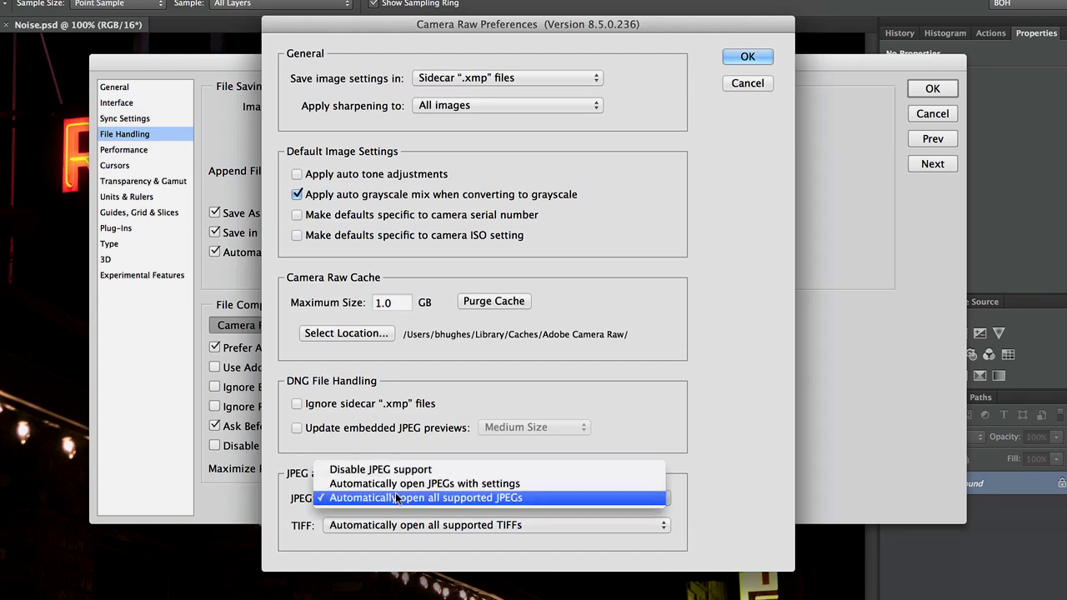
left_click(397, 498)
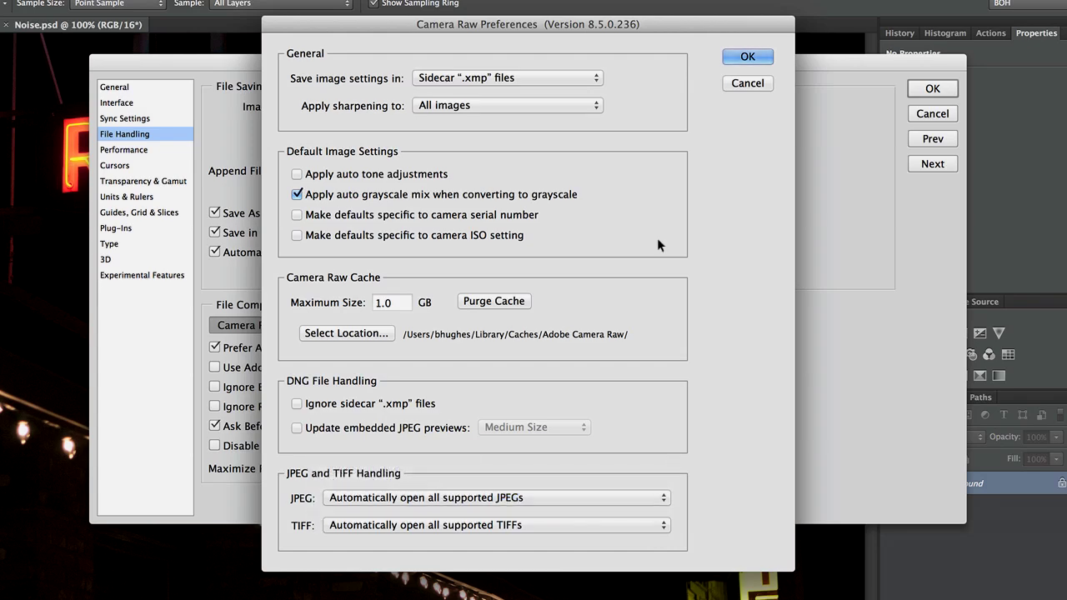
left_click(747, 83)
left_click(932, 114)
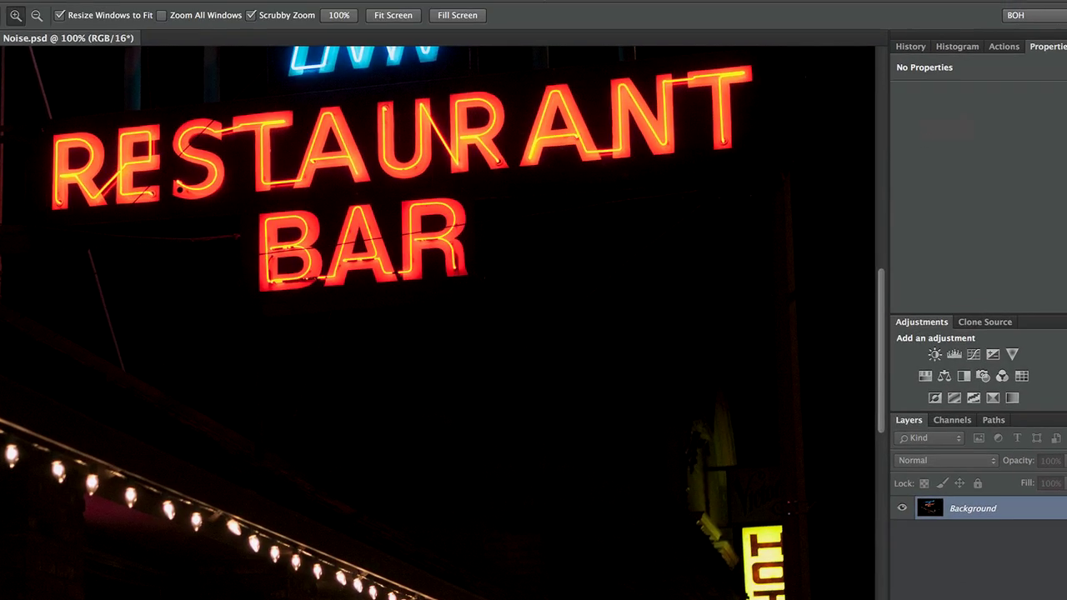
left_click(360, 7)
In the Camera Raw Filter, set Exposure +4.80, Shadows +72 and Highlights -69.
mouse_move(329, 7)
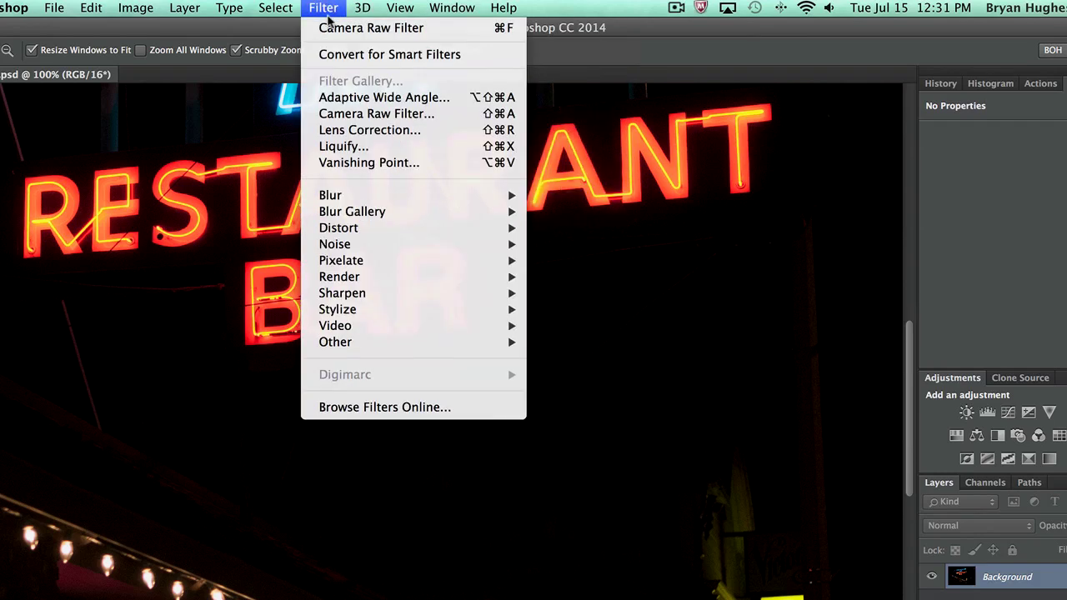
left_click(360, 114)
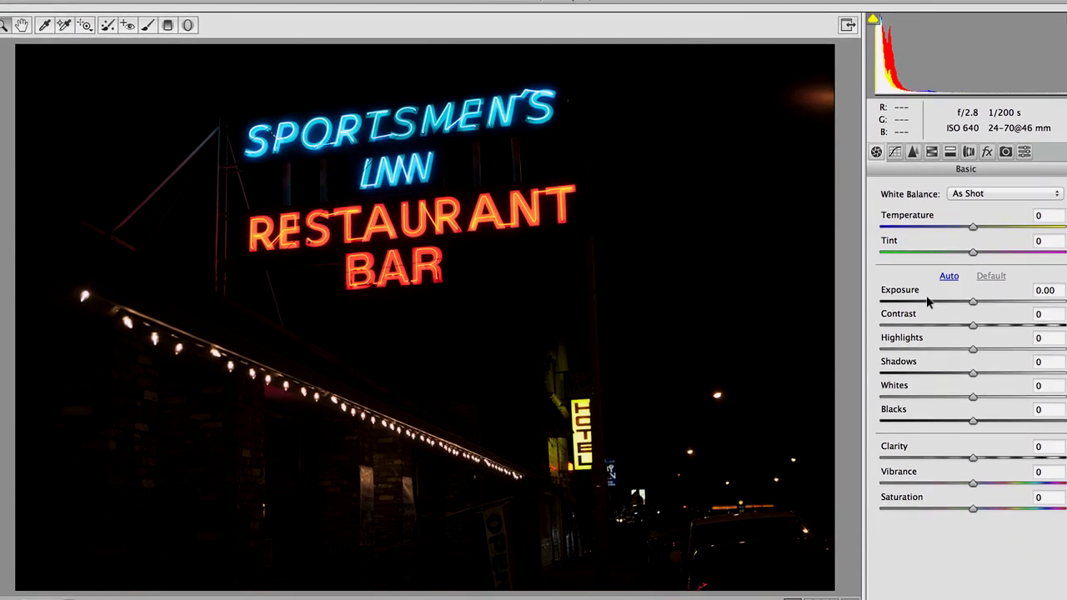
left_click_drag(972, 285, 1046, 285)
type("72")
key("Return")
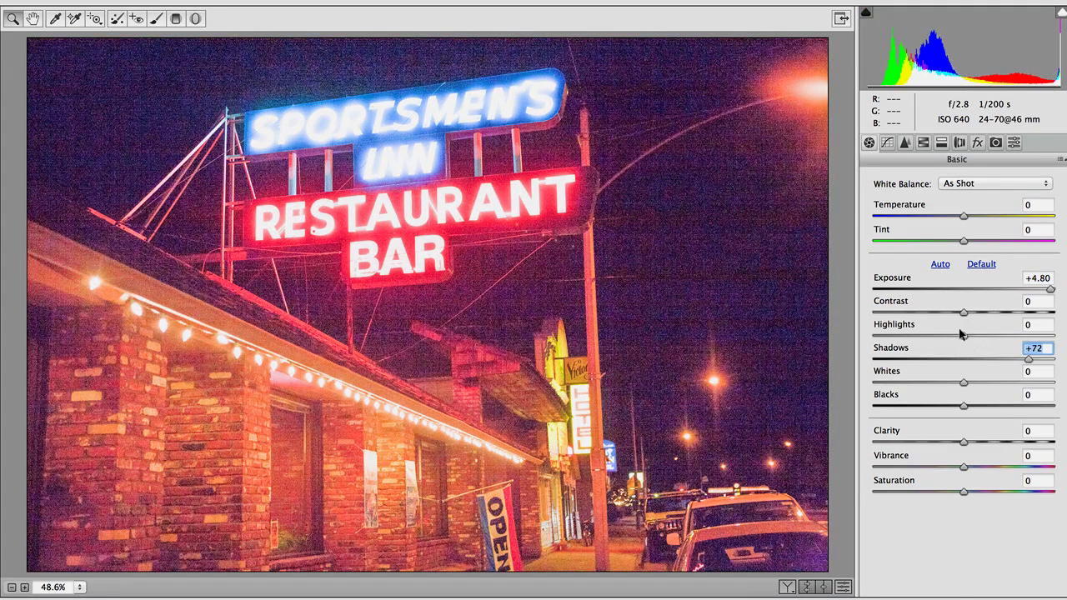
left_click_drag(959, 334, 900, 334)
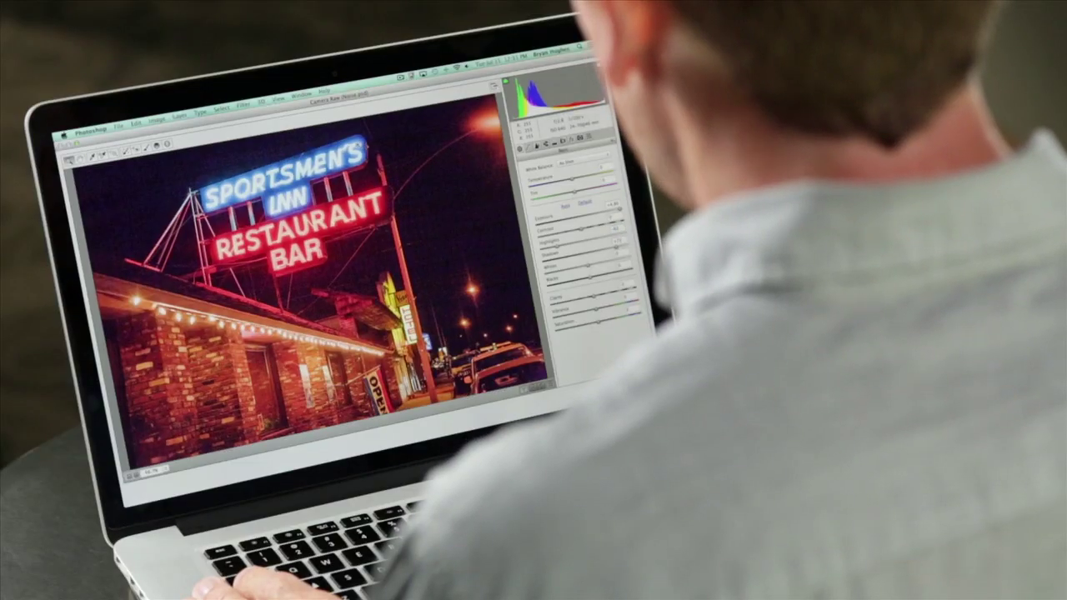
Magnify the Camera Raw preview to 200% over the dark sky and show the Detail panel.
left_click(358, 145)
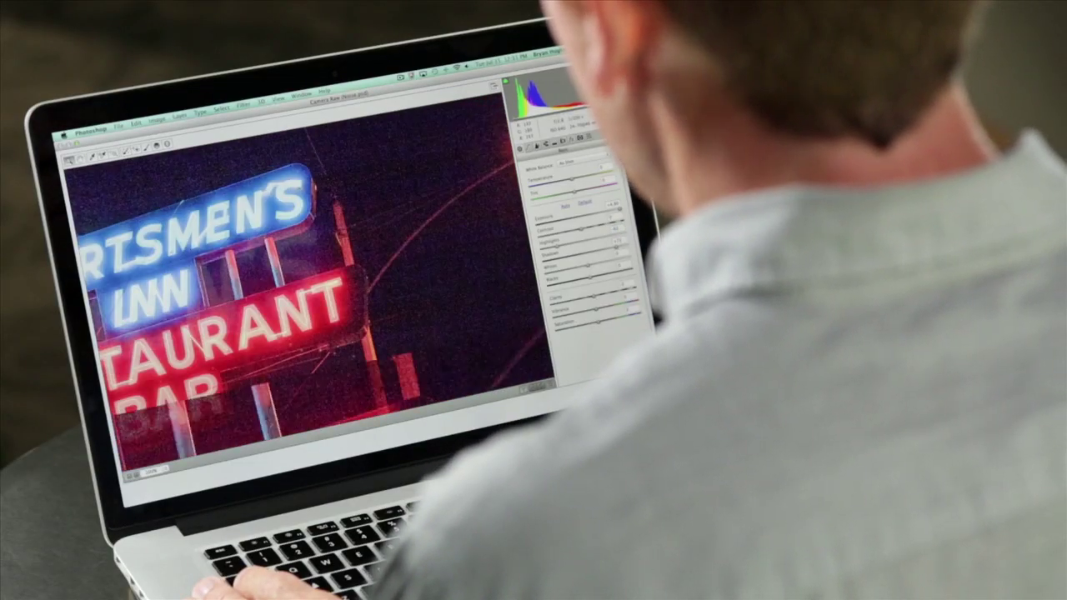
left_click(371, 224)
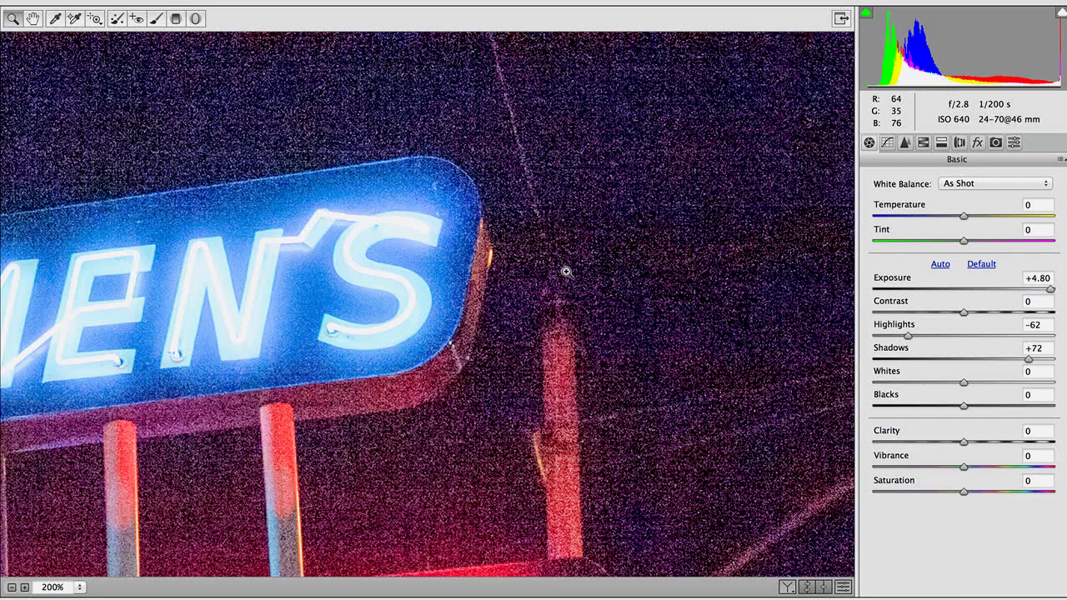
left_click_drag(609, 223, 527, 337)
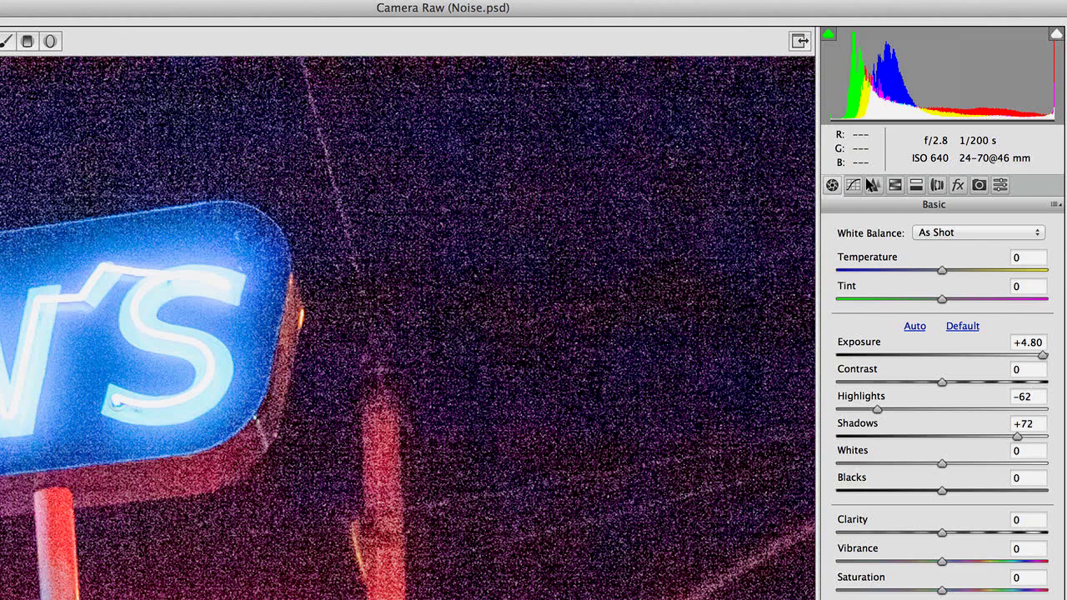
left_click(871, 184)
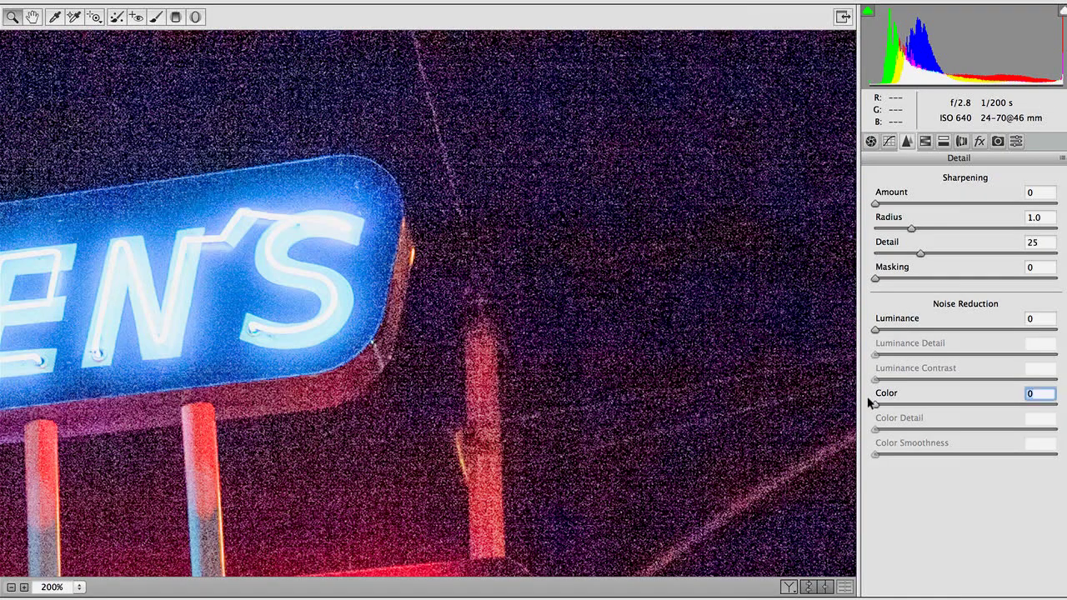
Set Camera Raw's Color noise reduction to 61.
left_click_drag(868, 400, 975, 399)
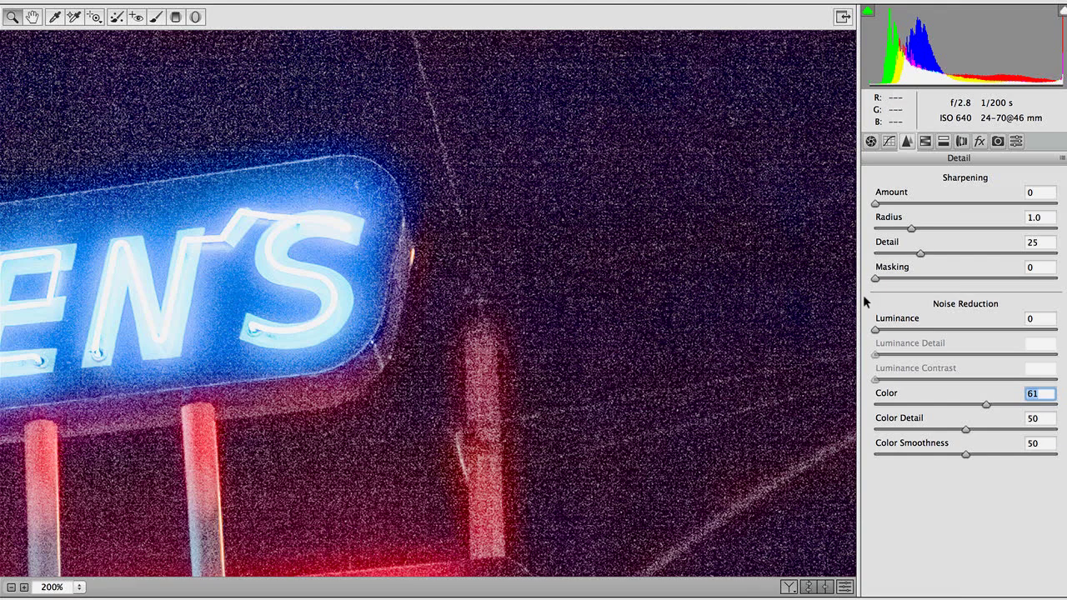
Set Luminance noise reduction to 53 and Luminance Detail to 52, then zoom out the preview.
left_click_drag(913, 325, 1058, 328)
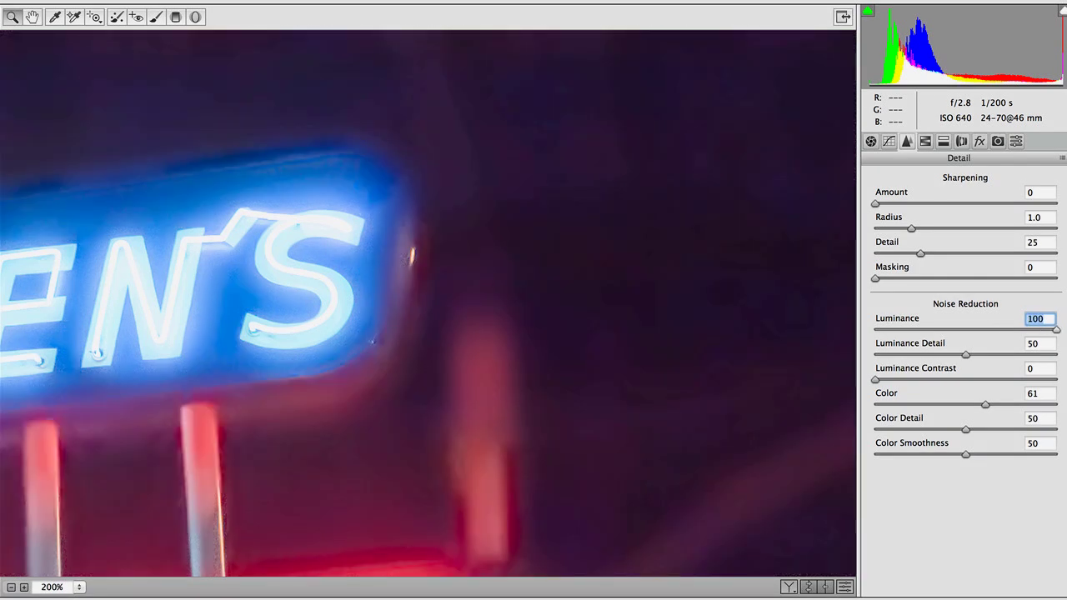
left_click_drag(979, 326, 971, 328)
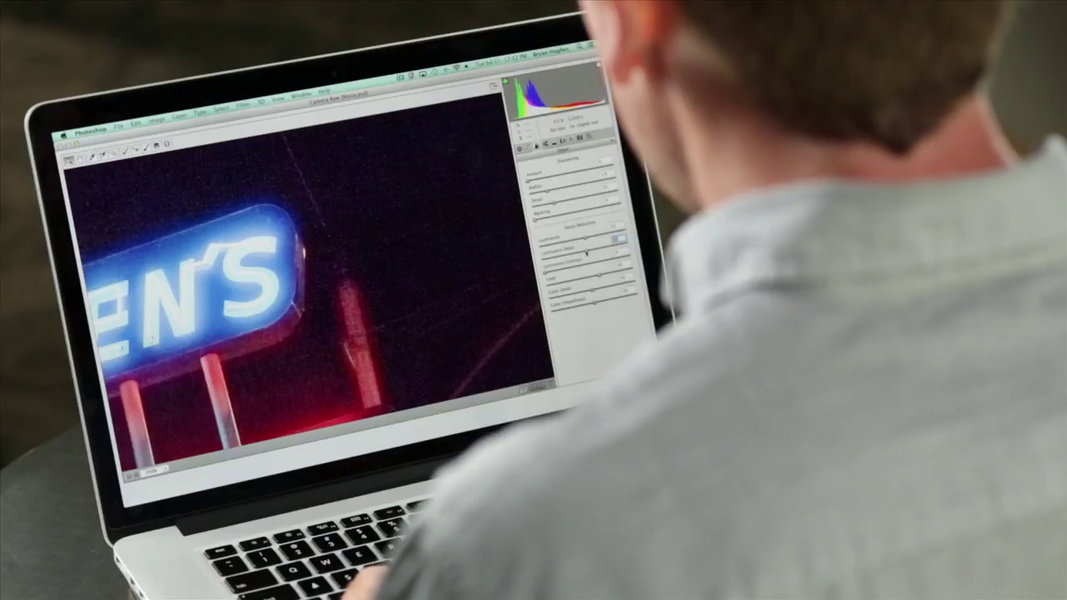
key("super+minus")
key("super+minus")
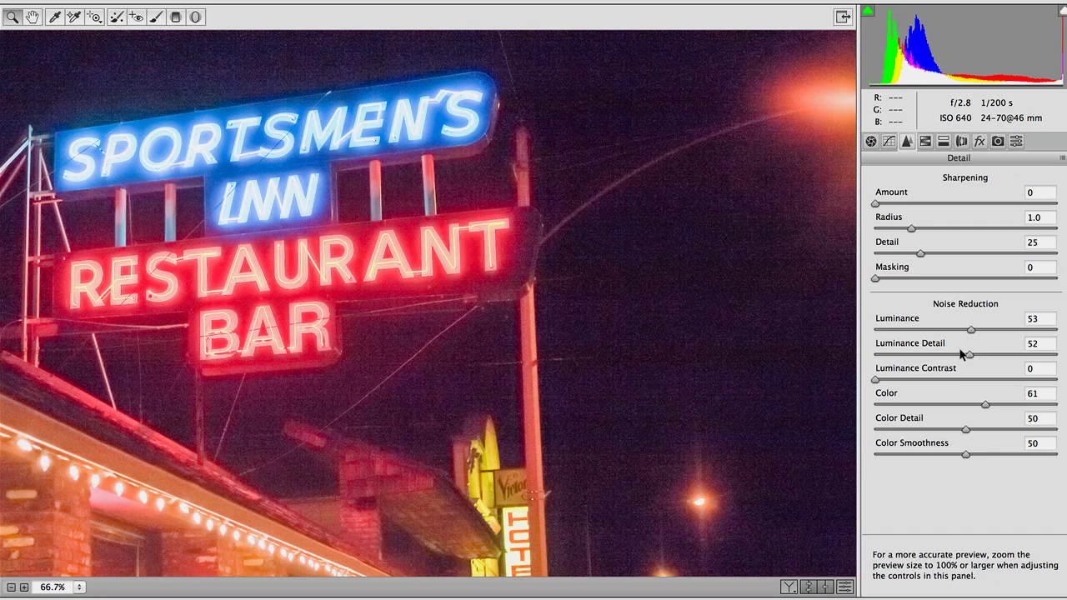
Set Blacks to -73 in the Basic panel to darken the night sky.
left_click(870, 142)
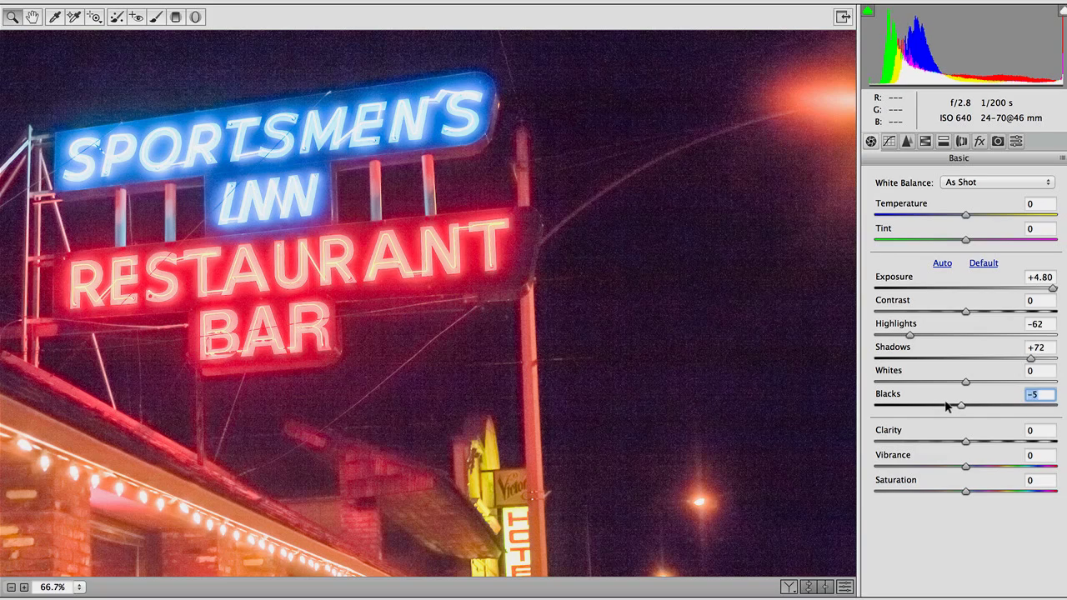
left_click_drag(932, 405, 895, 408)
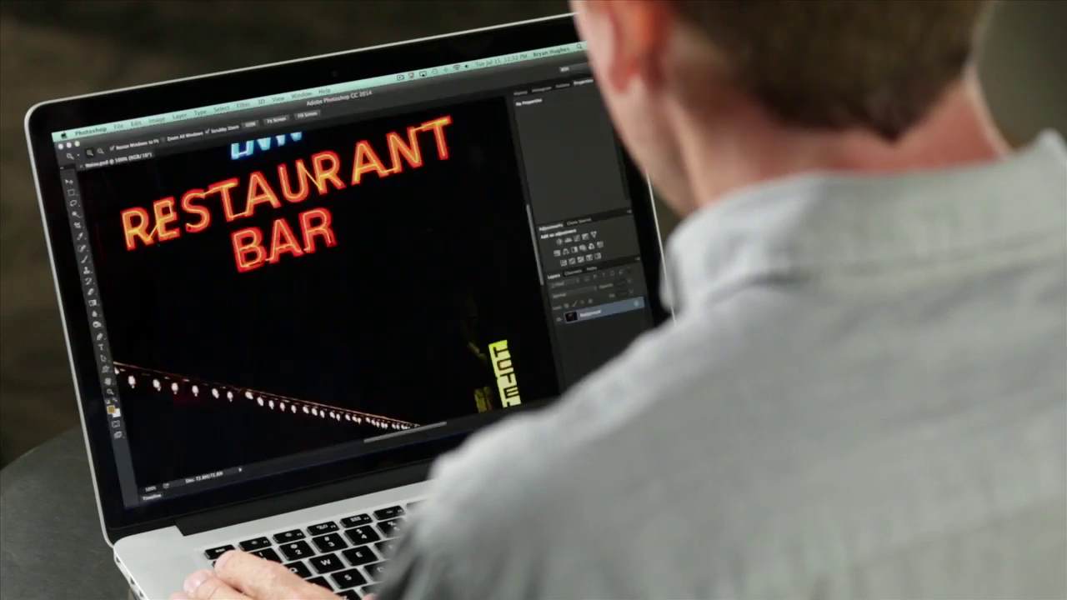
Apply the Camera Raw adjustments and fit the whole neon photo in the window.
key("super+z")
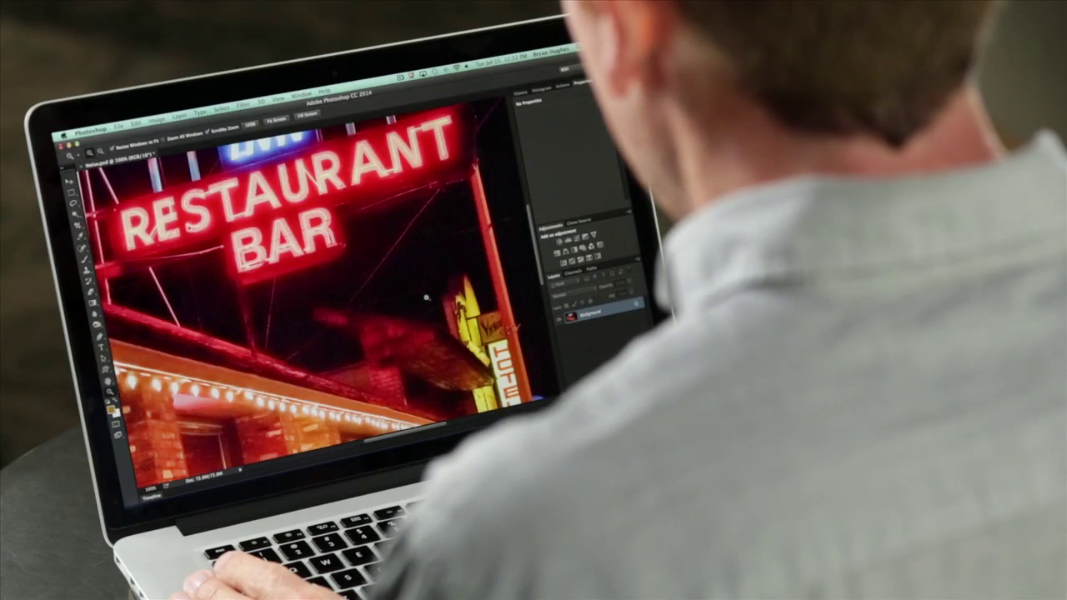
key("super+0")
key("super+z")
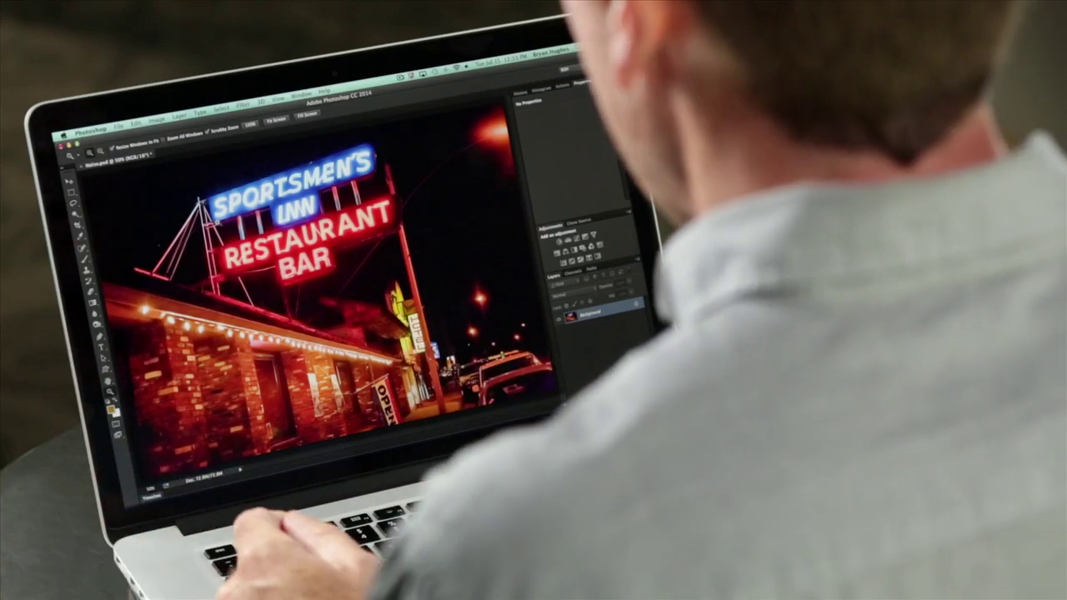
left_click(155, 119)
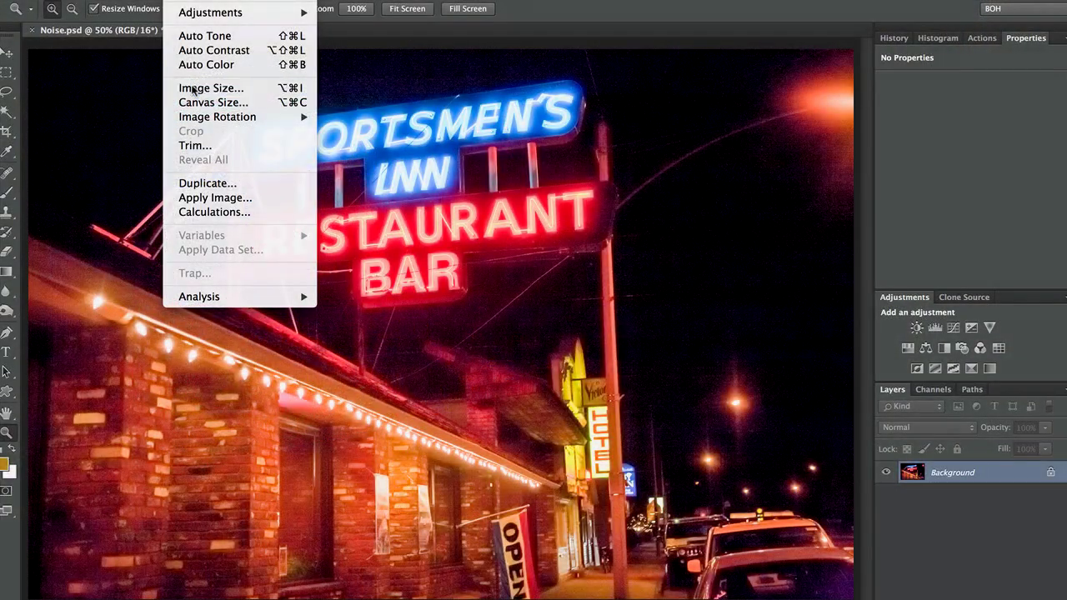
left_click(203, 86)
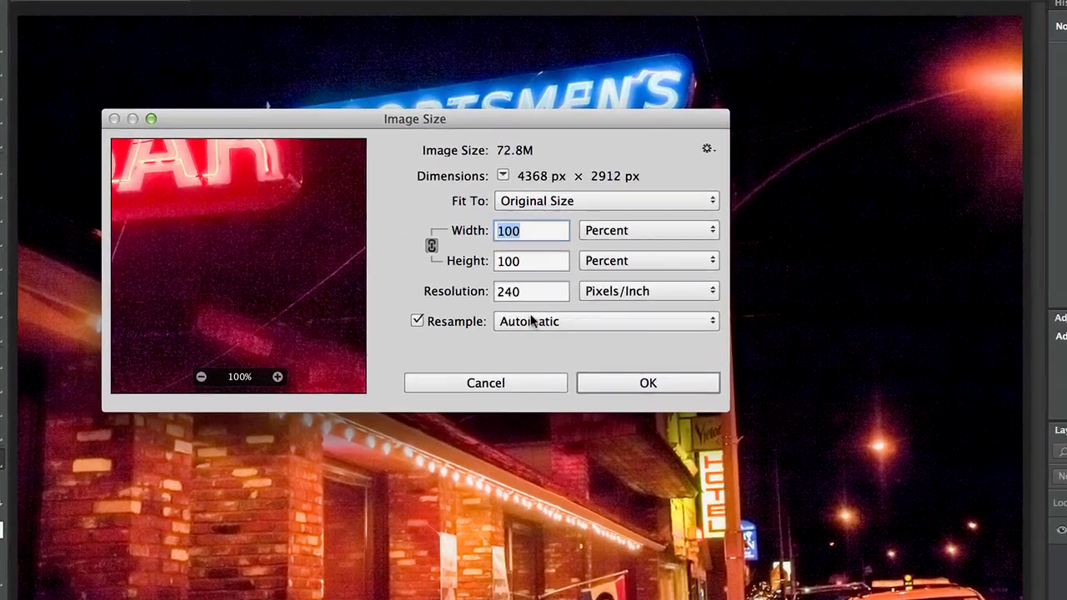
left_click(454, 300)
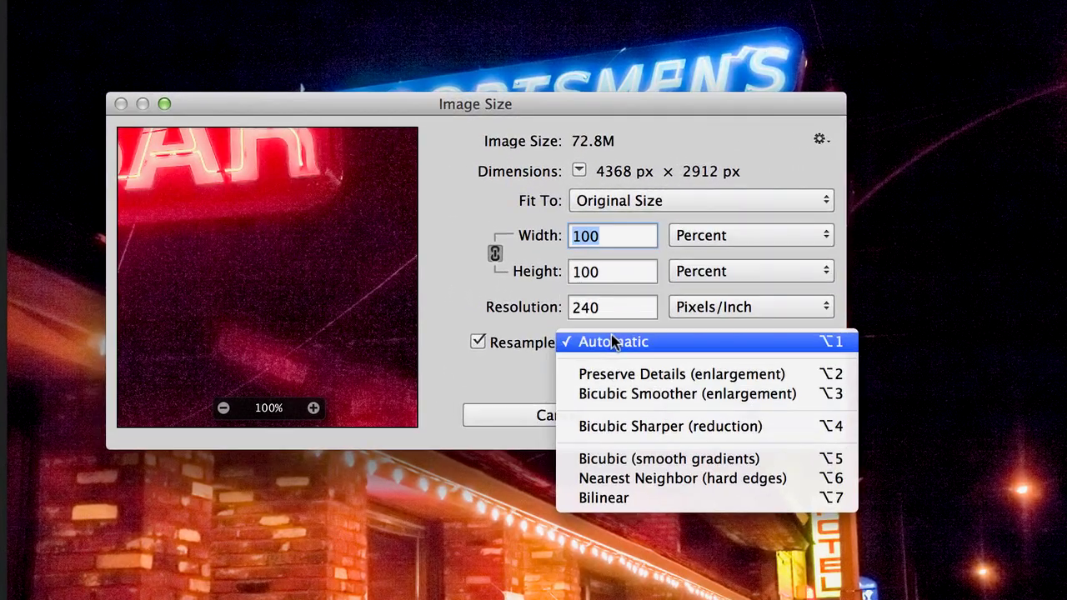
left_click(451, 323)
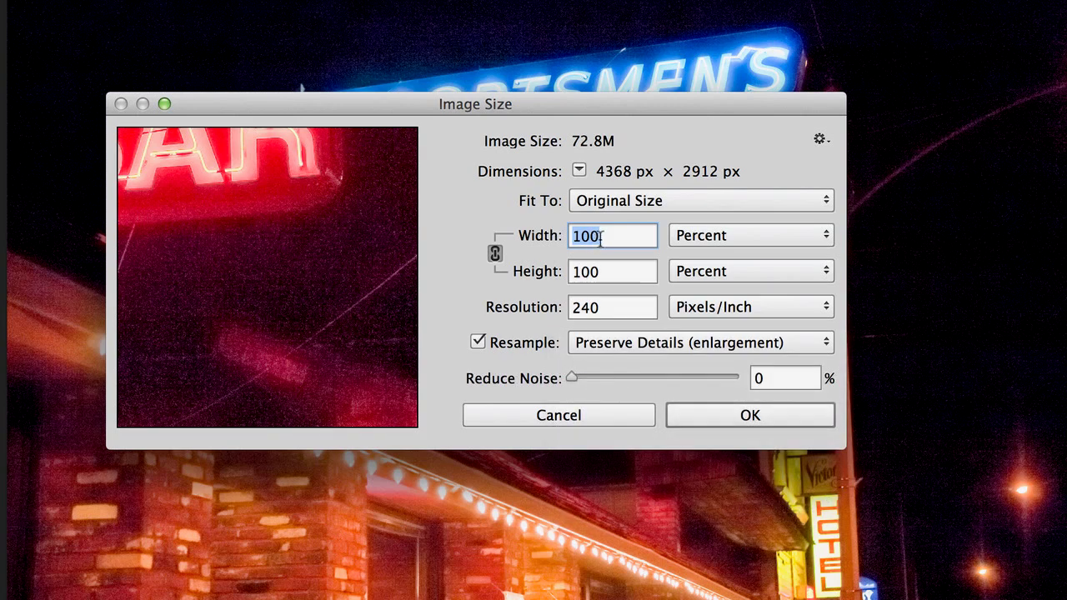
type("300")
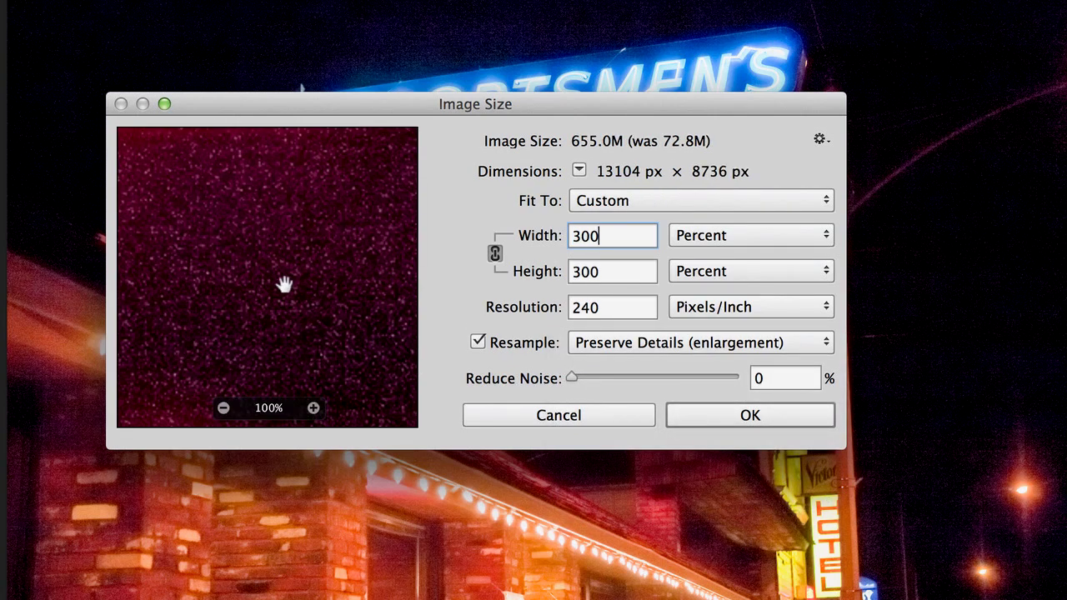
mouse_move(239, 301)
left_mouse_down()
mouse_move(309, 159)
mouse_move(226, 255)
mouse_move(328, 246)
left_mouse_up()
left_click_drag(567, 379, 655, 379)
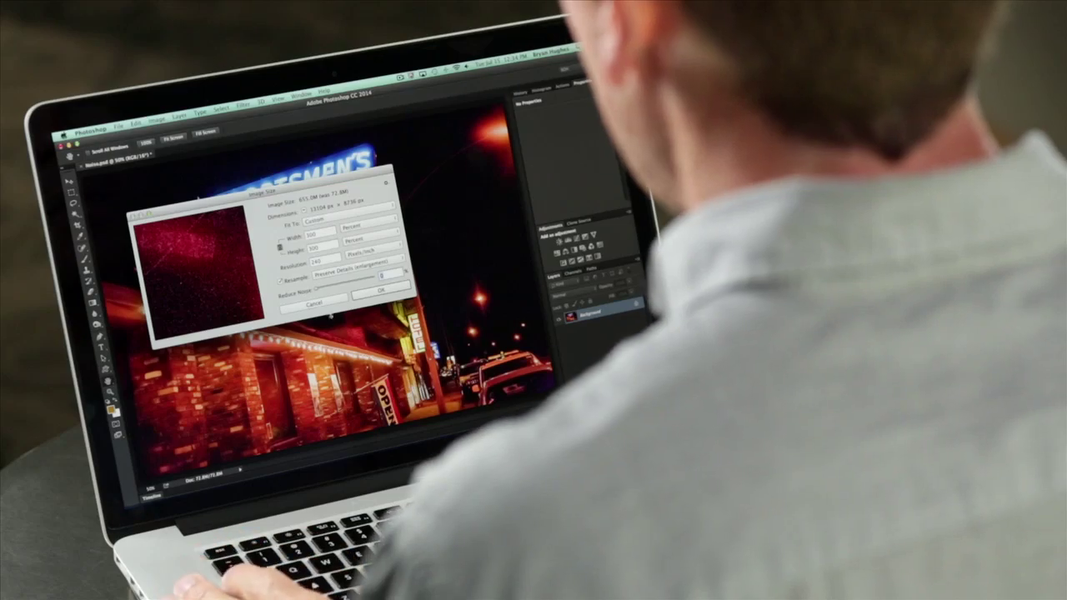
left_click(333, 302)
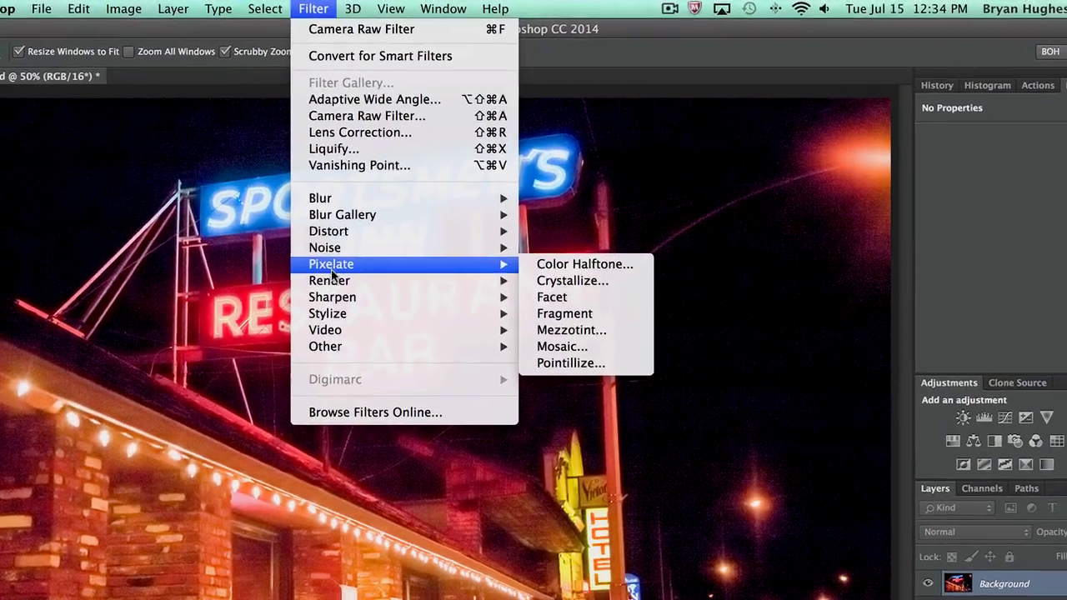
Try Smart Sharpen's Reduce Noise, cancel it, and bring up the Filter > Noise options.
mouse_move(363, 254)
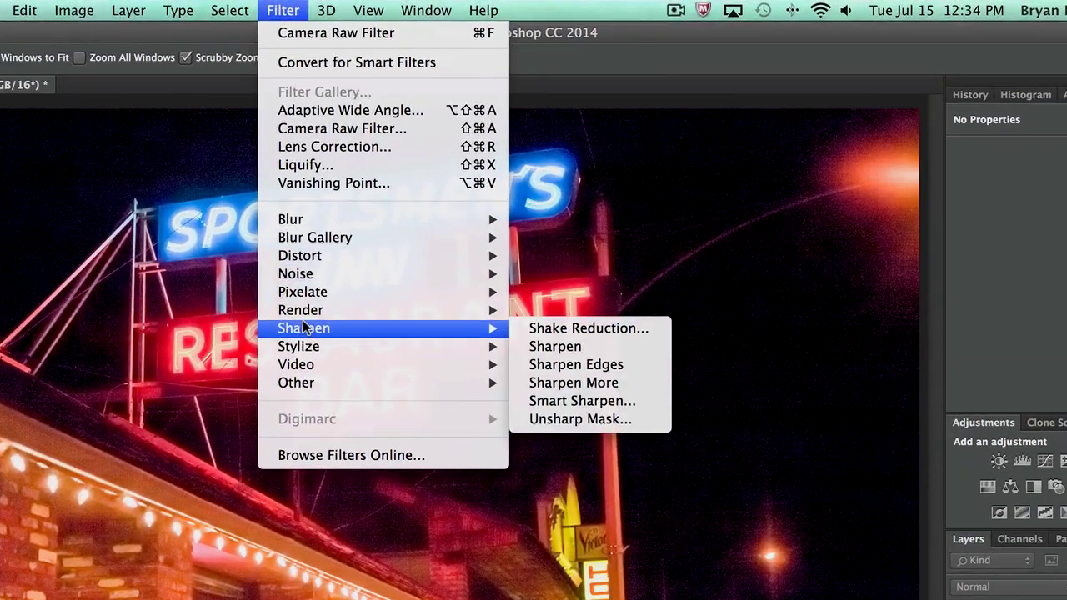
left_click(566, 400)
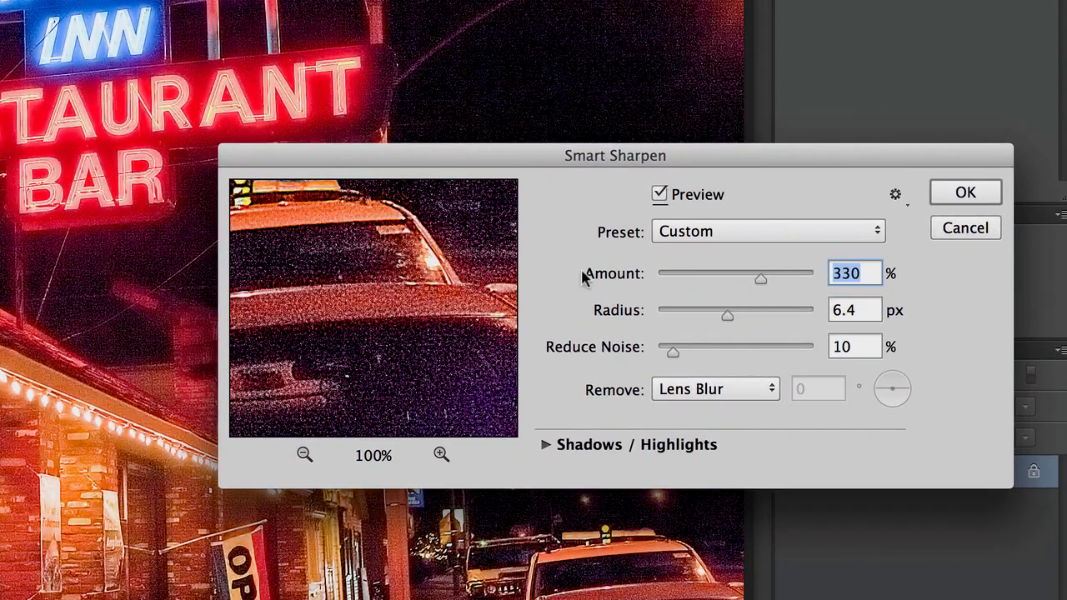
mouse_move(672, 351)
left_mouse_down()
mouse_move(793, 354)
mouse_move(654, 352)
left_mouse_up()
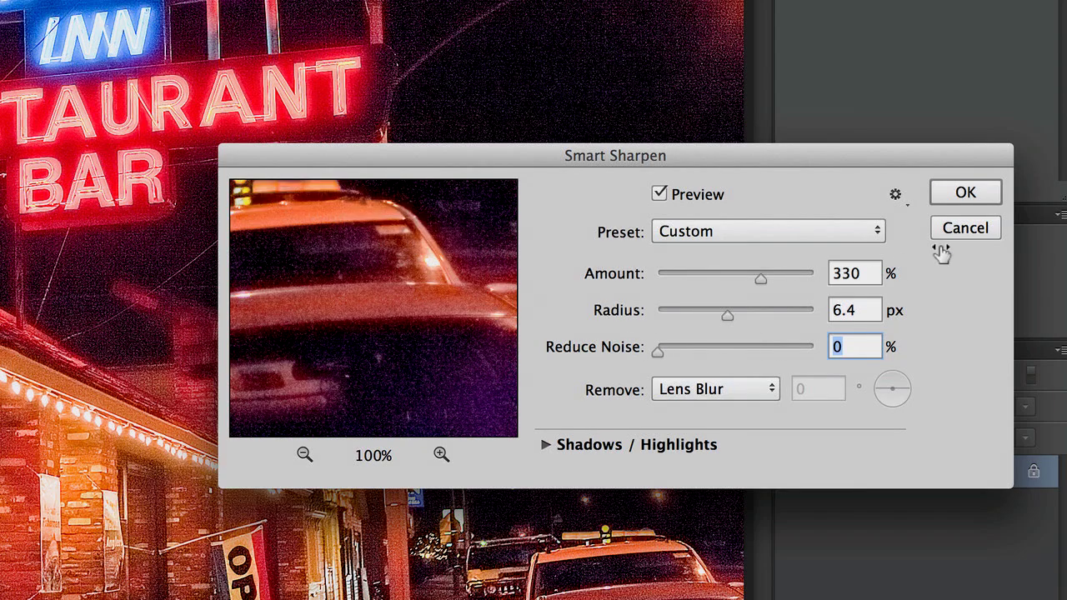
left_click(964, 228)
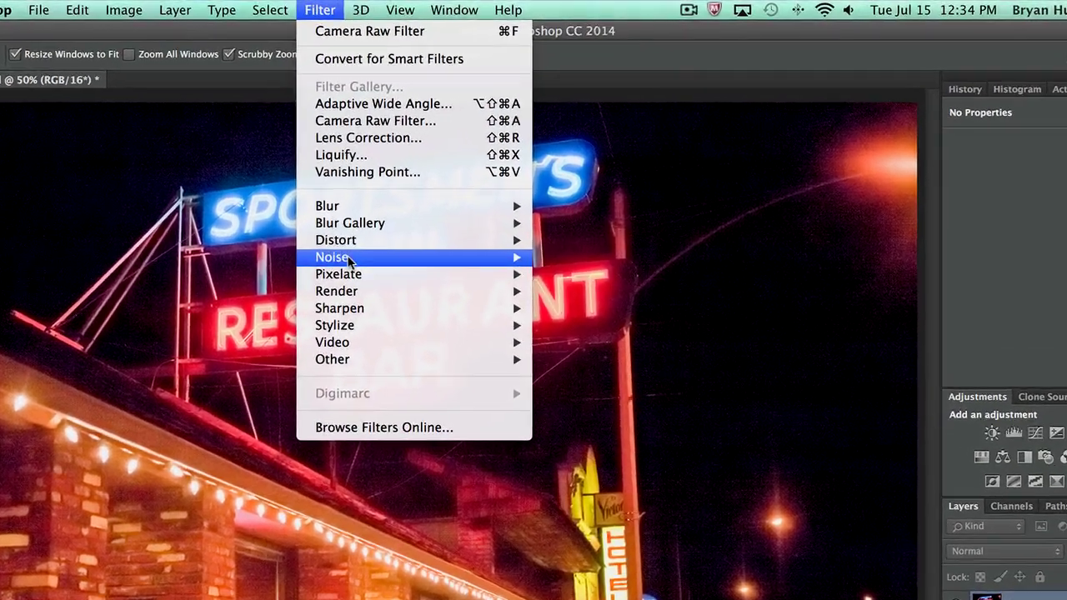
mouse_move(512, 215)
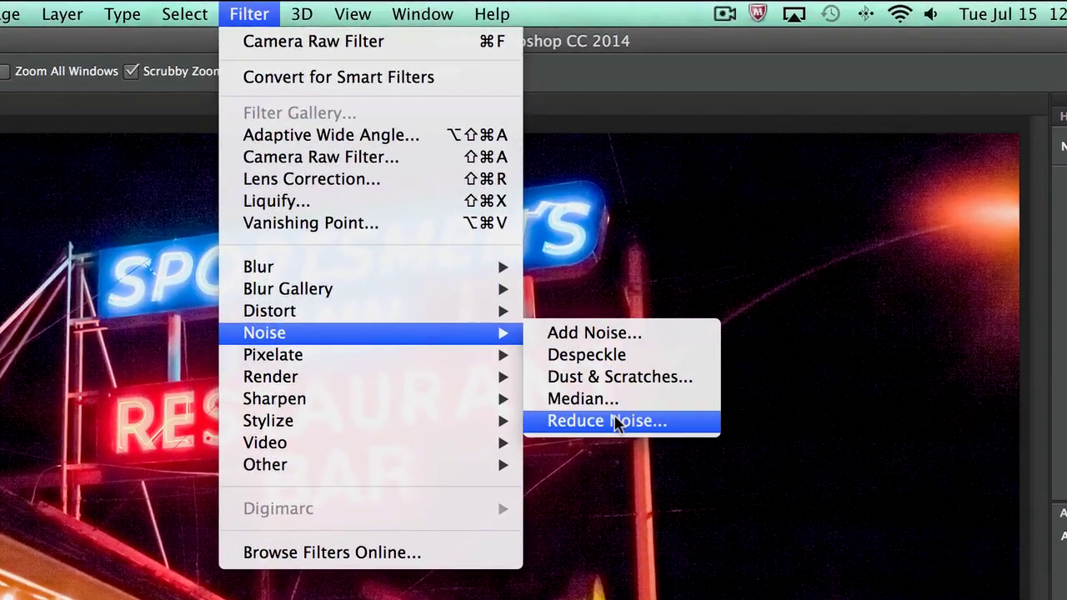